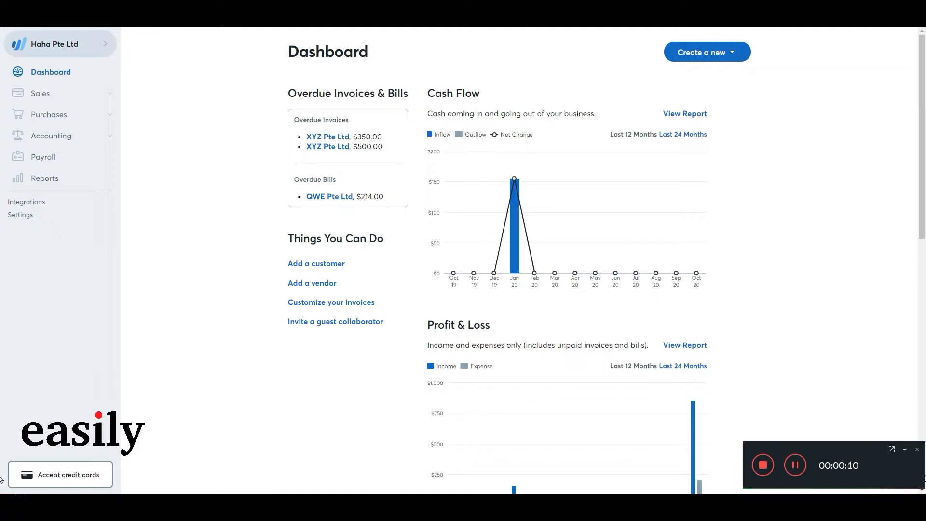
# Open the Customer Statements page in the Sales section.
pyautogui.click(905, 452)
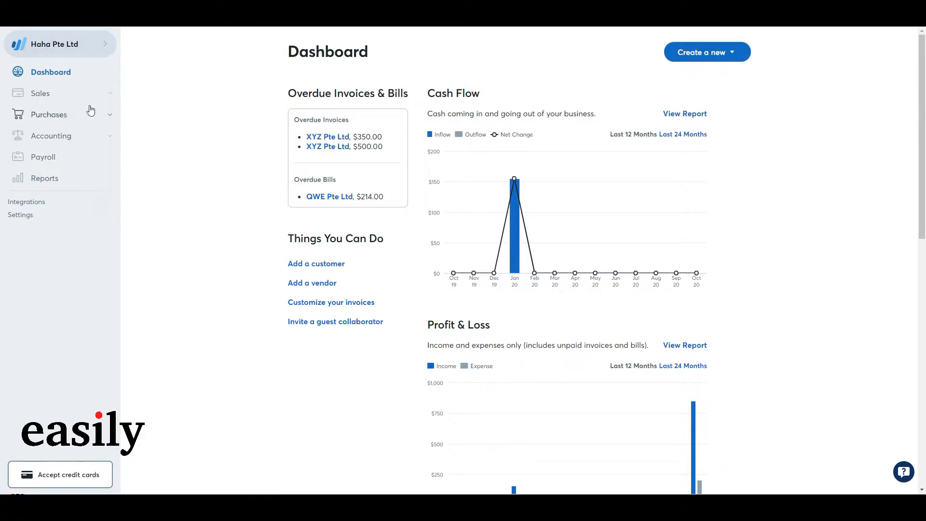
pyautogui.click(110, 97)
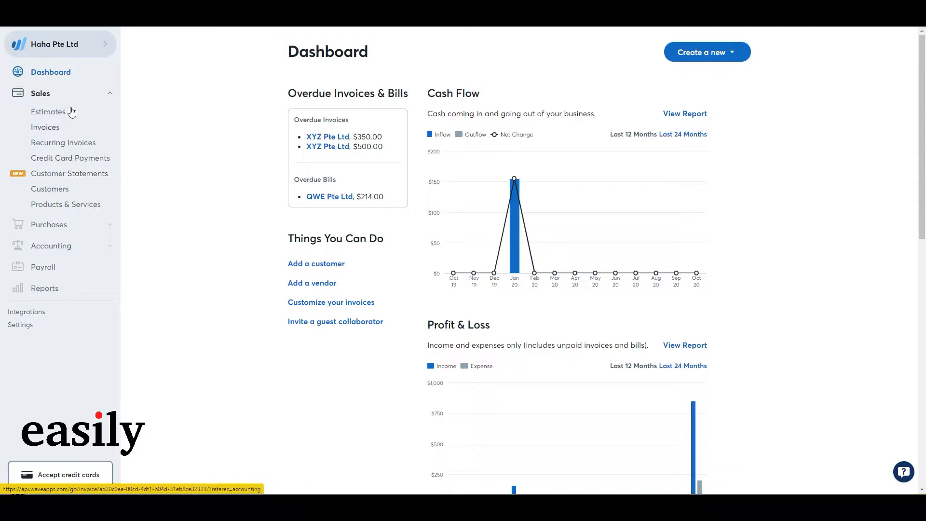
pyautogui.click(111, 95)
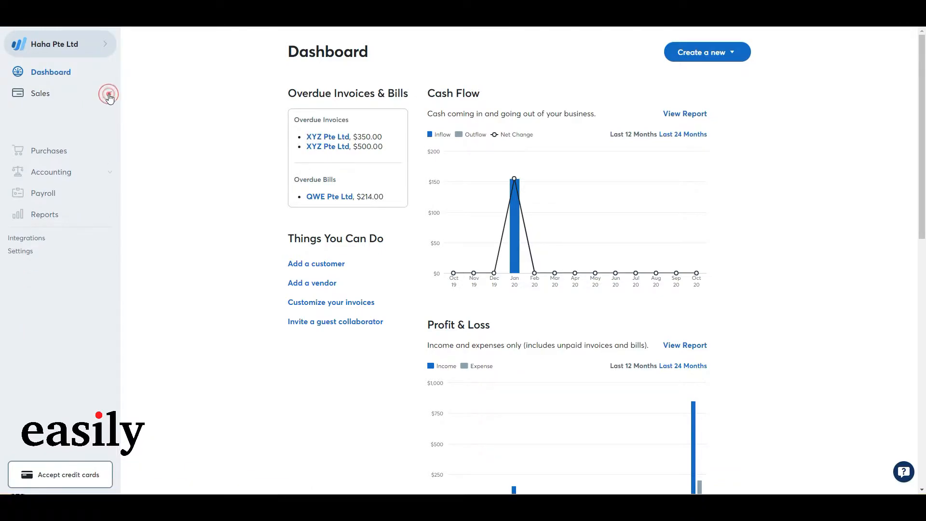
pyautogui.click(116, 95)
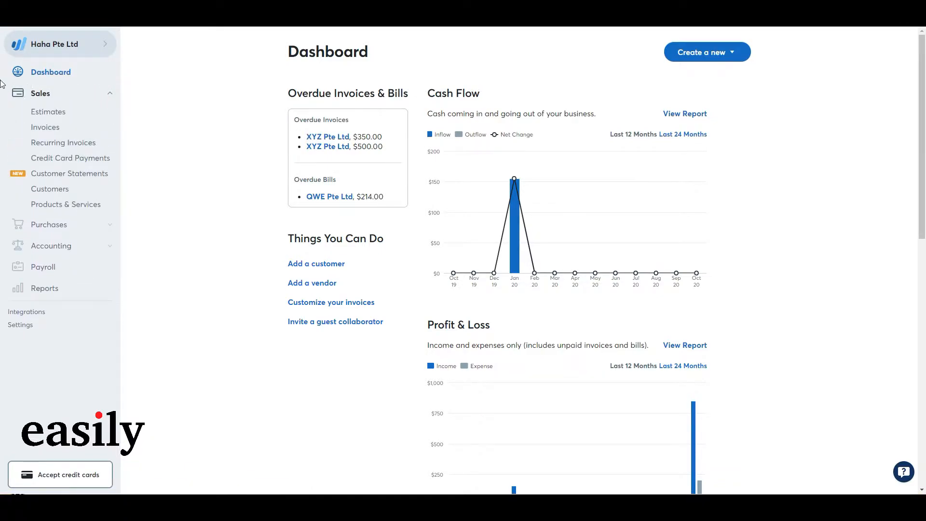
pyautogui.click(46, 175)
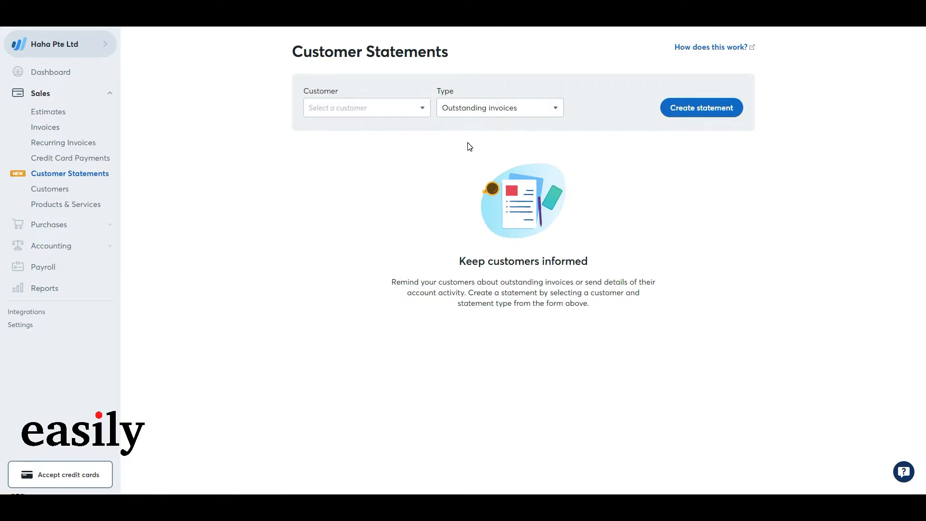
# Create a customer statement for ABC Pte Ltd with the Outstanding invoices type.
pyautogui.click(351, 115)
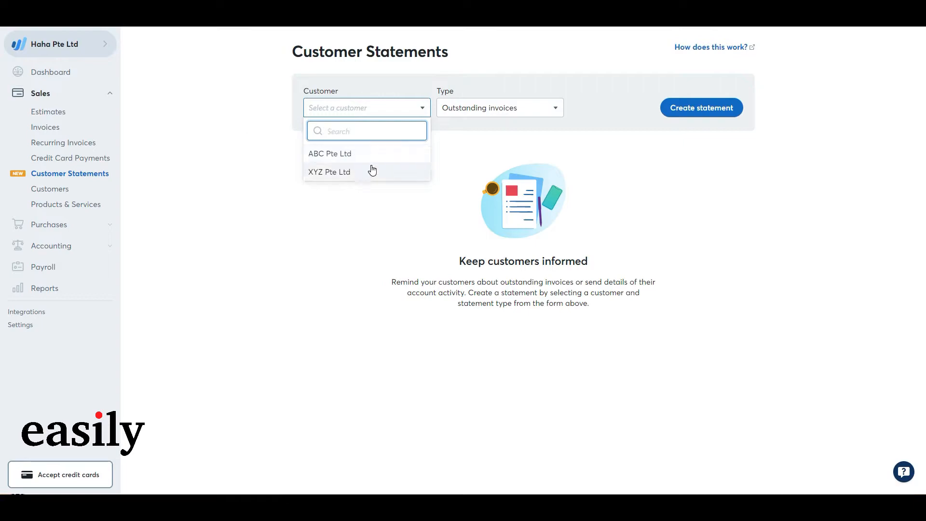
pyautogui.click(336, 160)
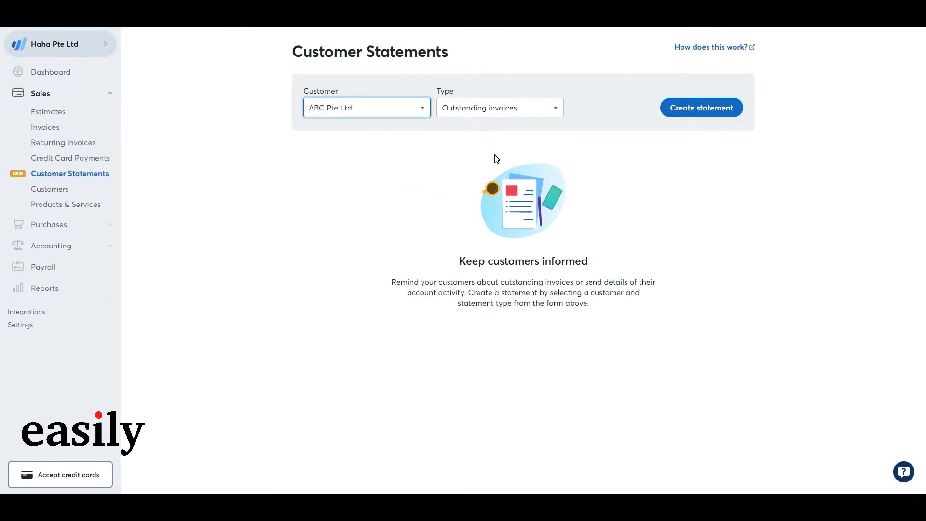
pyautogui.click(502, 114)
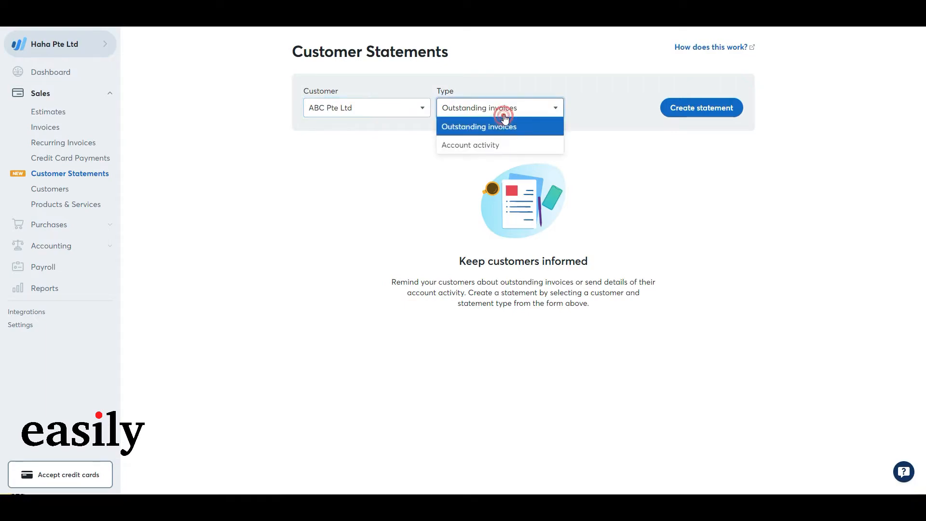
pyautogui.click(476, 146)
pyautogui.click(461, 109)
pyautogui.click(455, 130)
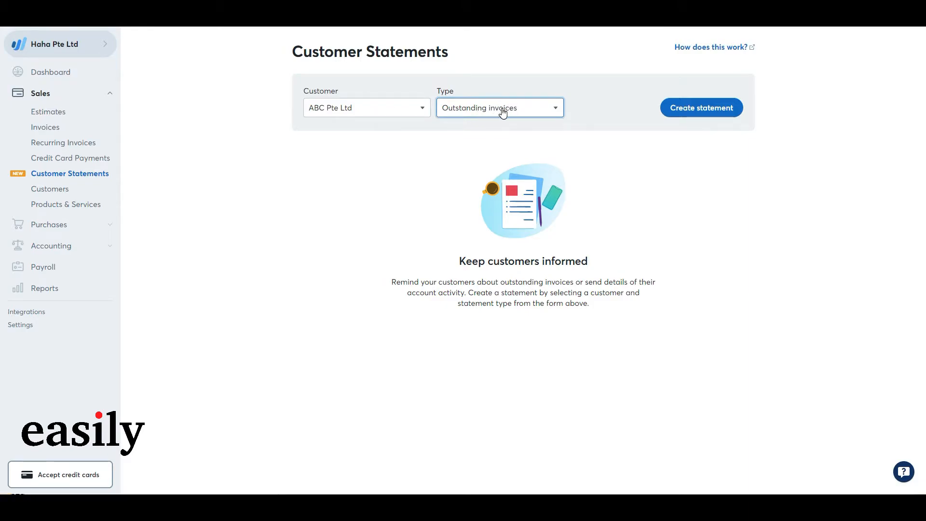
pyautogui.click(718, 115)
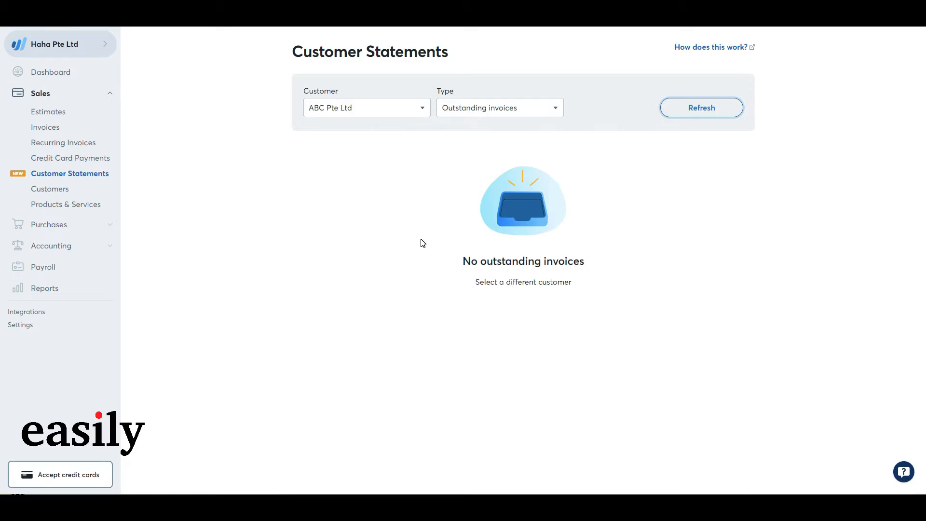
# Create an outstanding invoices statement for XYZ Pte Ltd and review its balance and invoice lines.
pyautogui.click(366, 106)
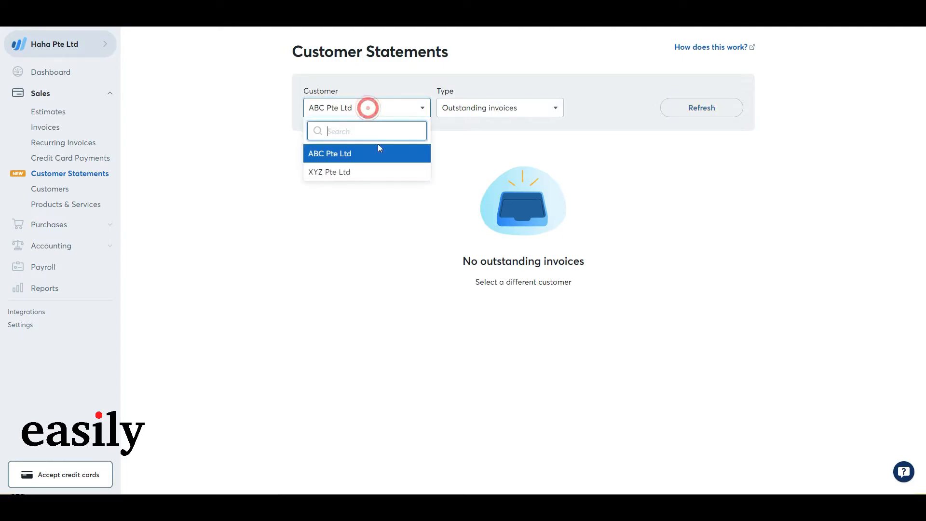
pyautogui.click(355, 167)
pyautogui.click(694, 103)
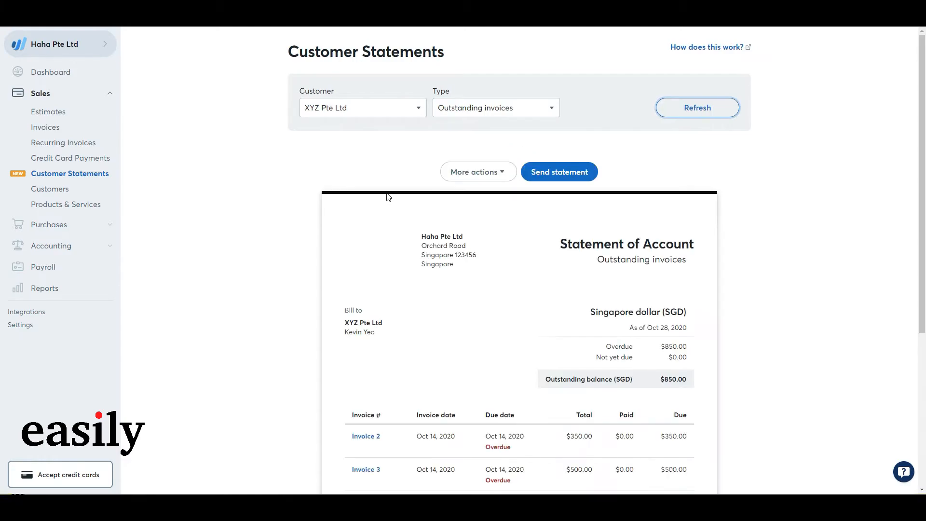
pyautogui.scroll(-1, 288, 269)
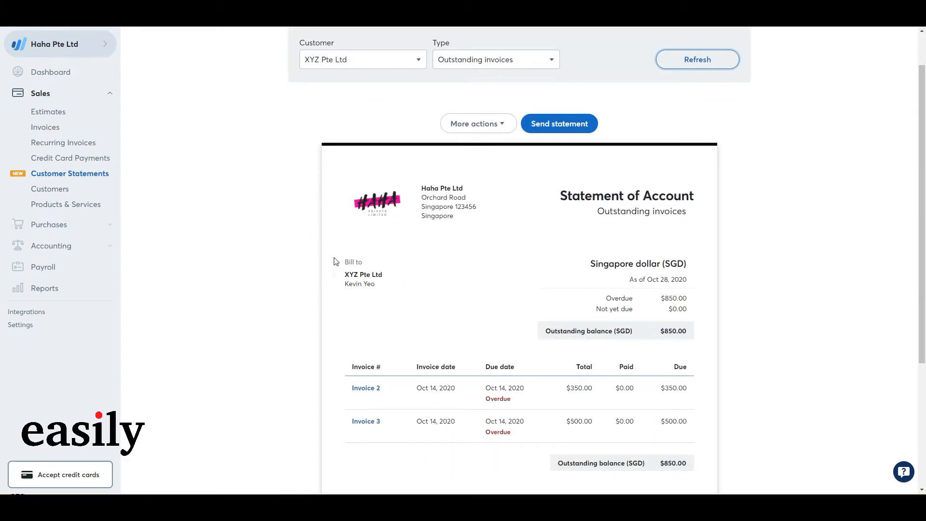
pyautogui.scroll(-1, 384, 308)
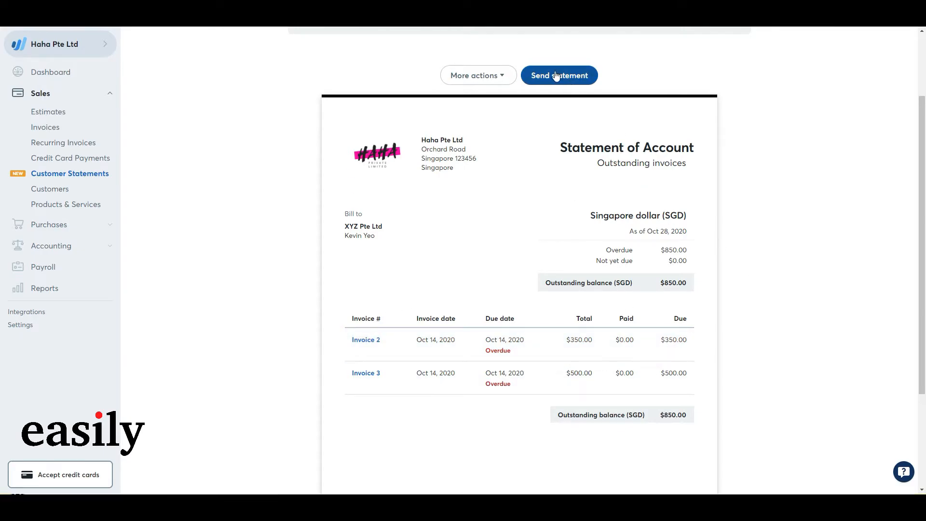
pyautogui.scroll(-3, 574, 296)
pyautogui.scroll(3, 572, 319)
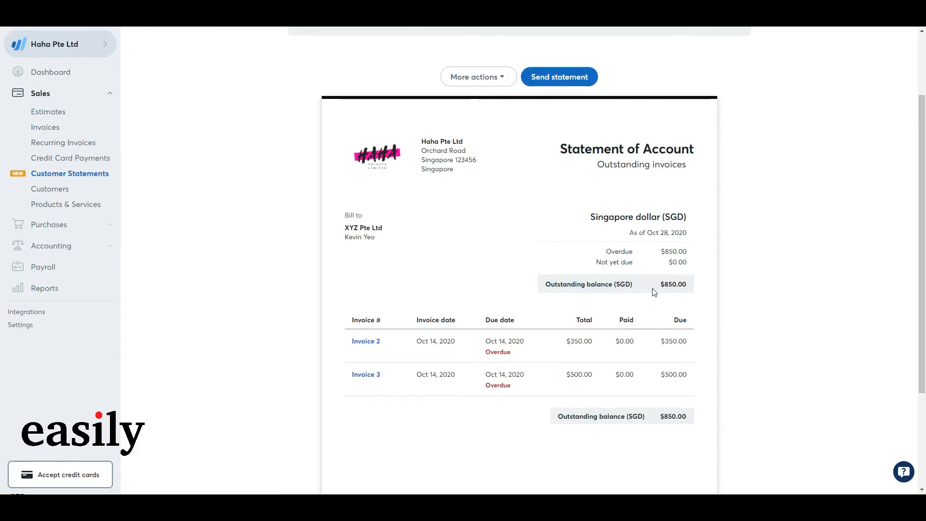
pyautogui.scroll(2, 533, 320)
# Preview the XYZ Pte Ltd statement as the customer in desktop and mobile views, and return to Wave.
pyautogui.click(501, 173)
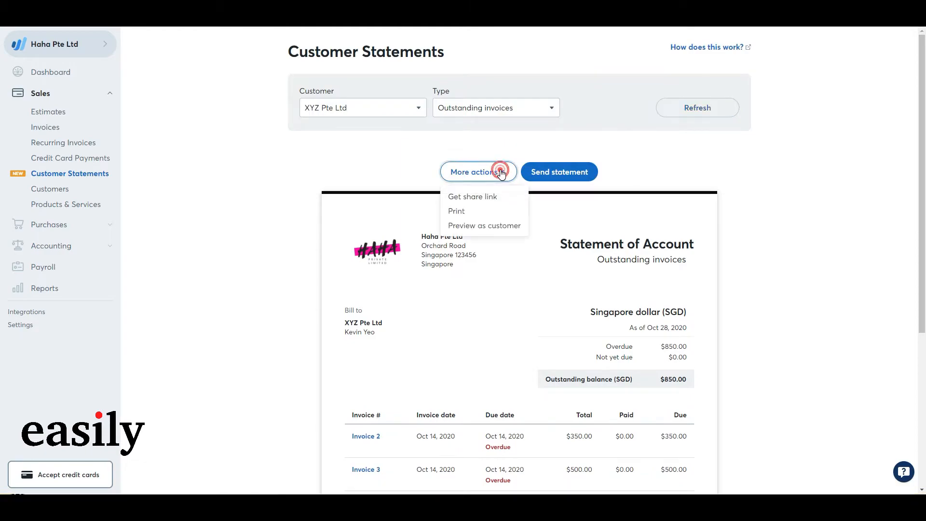
pyautogui.click(465, 225)
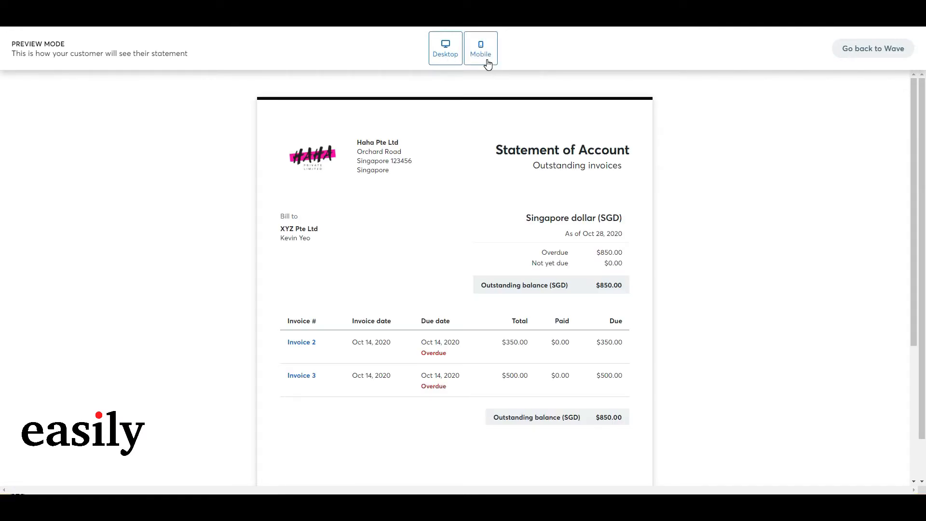
pyautogui.scroll(-4, 323, 260)
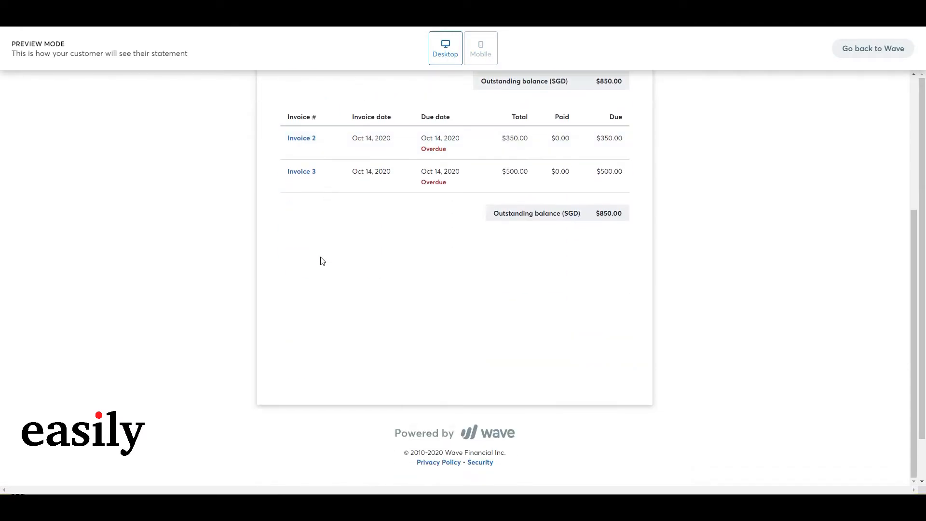
pyautogui.scroll(3, 494, 314)
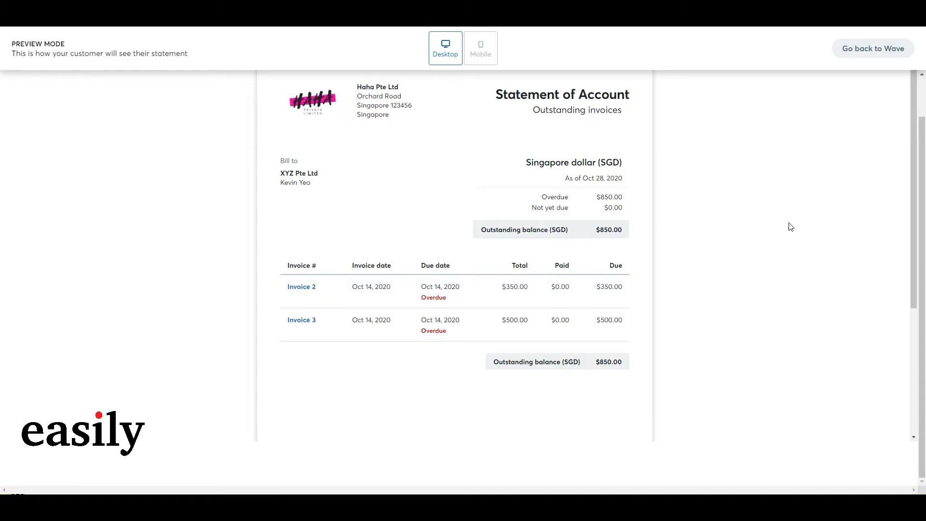
pyautogui.scroll(1, 789, 222)
pyautogui.click(479, 50)
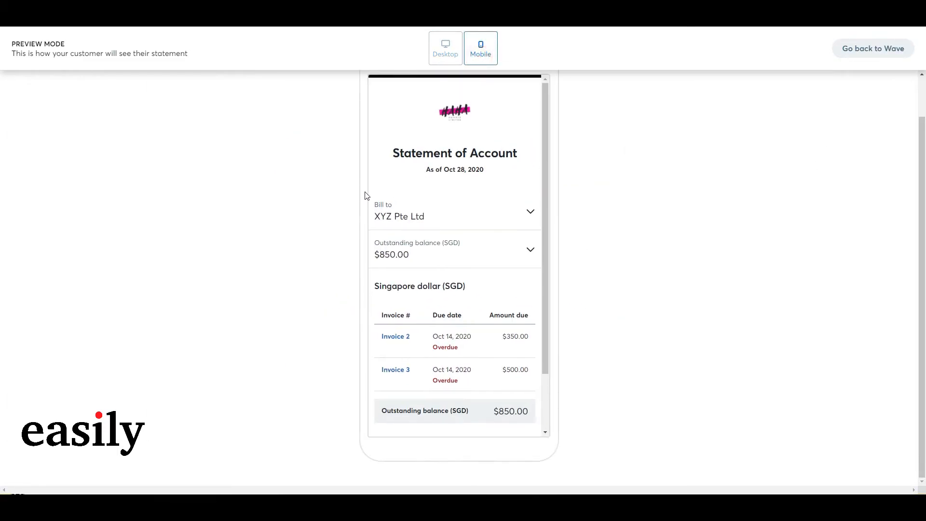
pyautogui.scroll(-1, 439, 282)
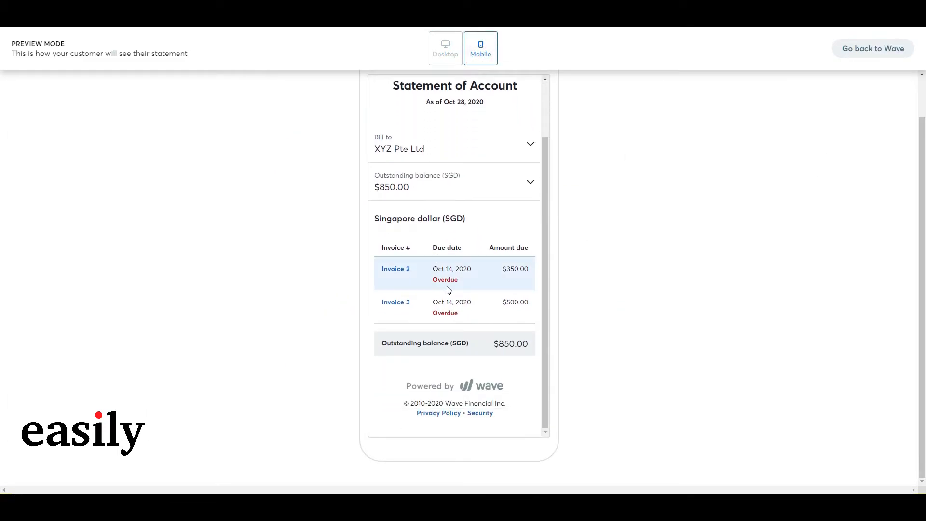
pyautogui.click(874, 49)
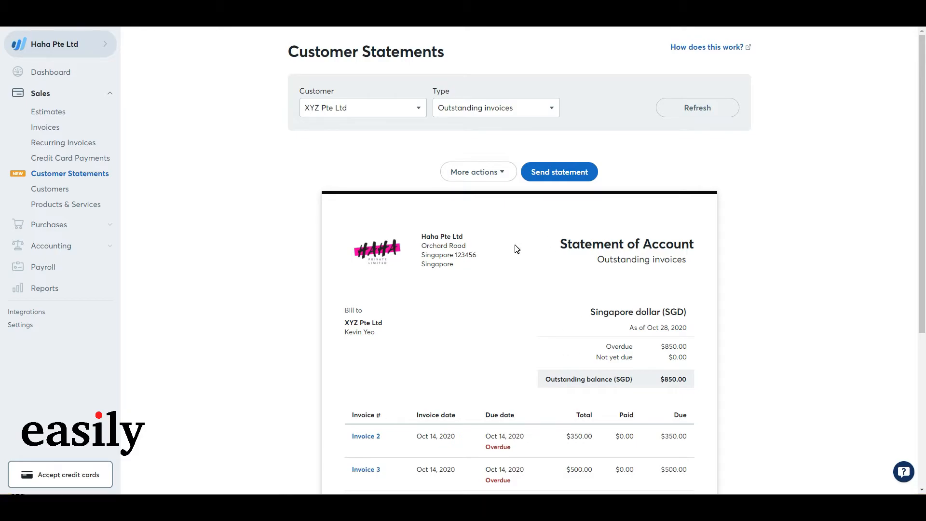
# Look at the options for sending the XYZ Pte Ltd statement by e-mail and cancel without sending.
pyautogui.scroll(-3, 522, 336)
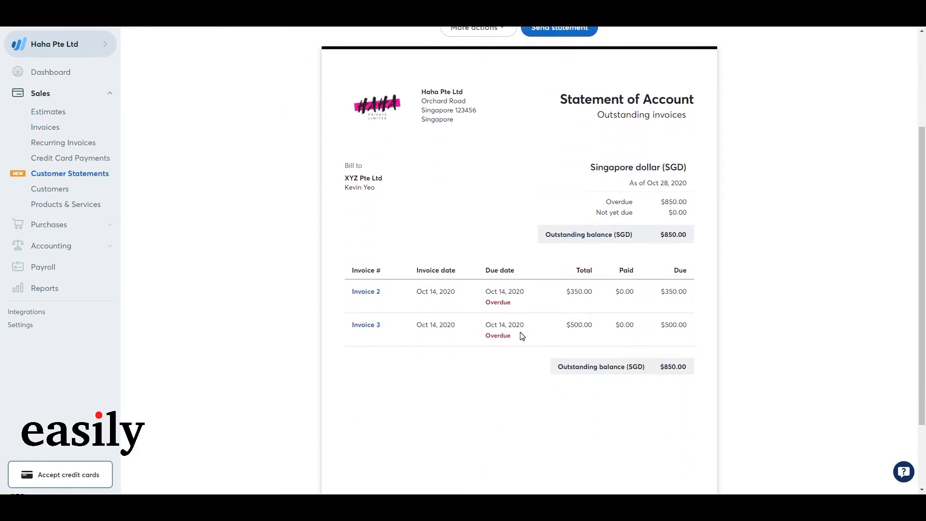
pyautogui.scroll(3, 551, 289)
pyautogui.click(549, 177)
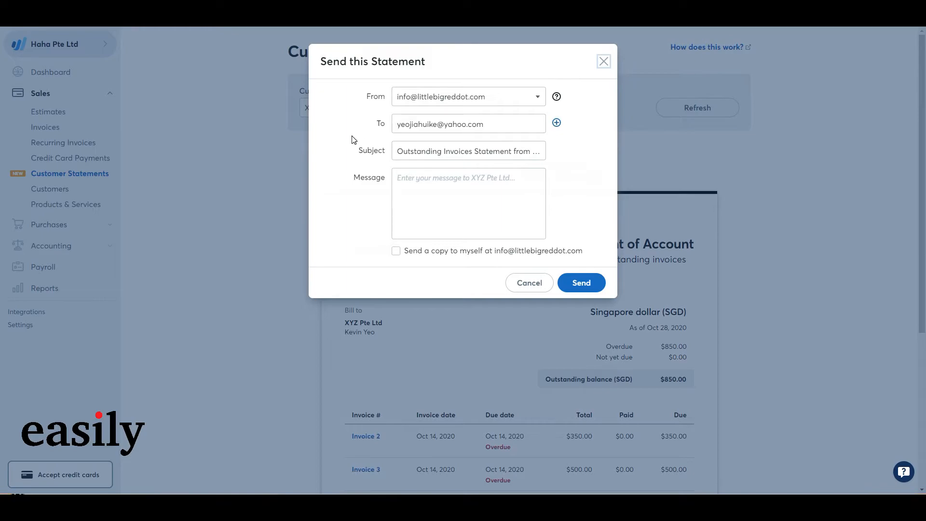
pyautogui.click(548, 285)
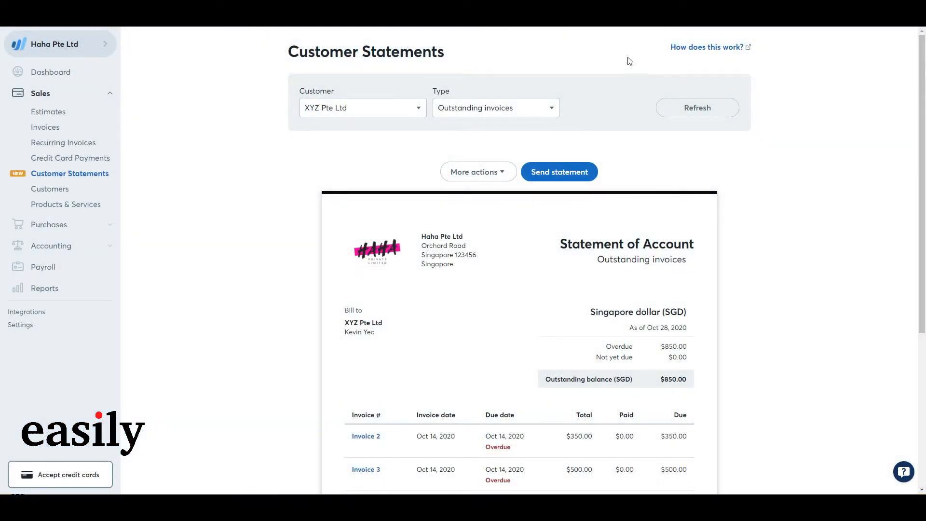
# Reset the customer statement form by leaving for the Customers page and returning to Customer Statements.
pyautogui.click(91, 180)
pyautogui.click(81, 177)
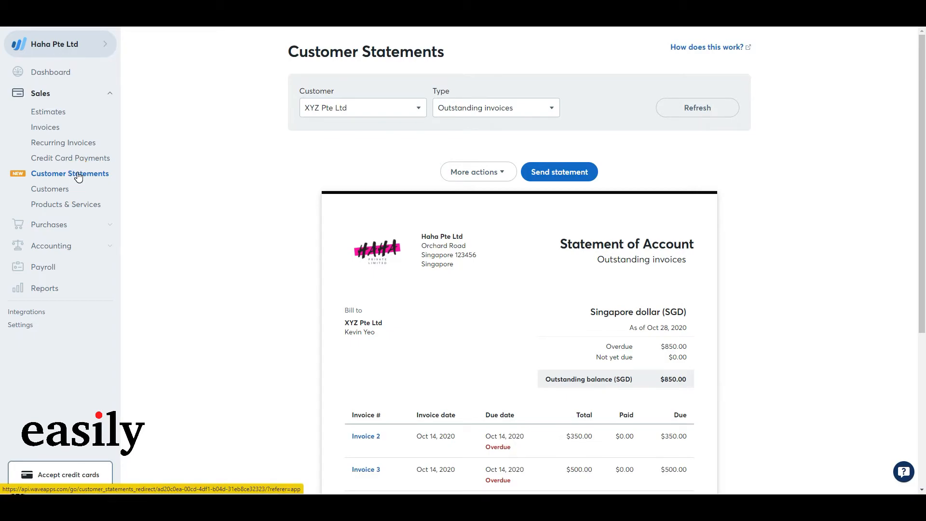
pyautogui.click(81, 177)
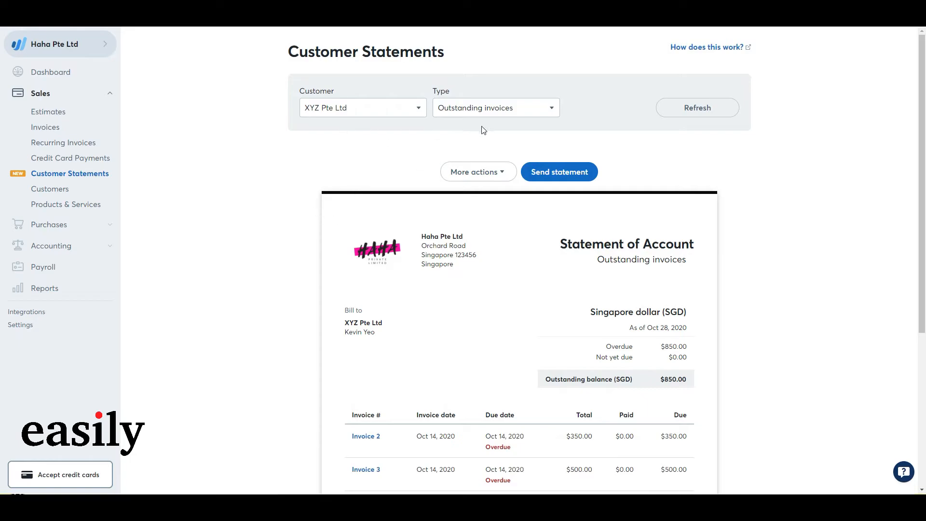
pyautogui.click(43, 190)
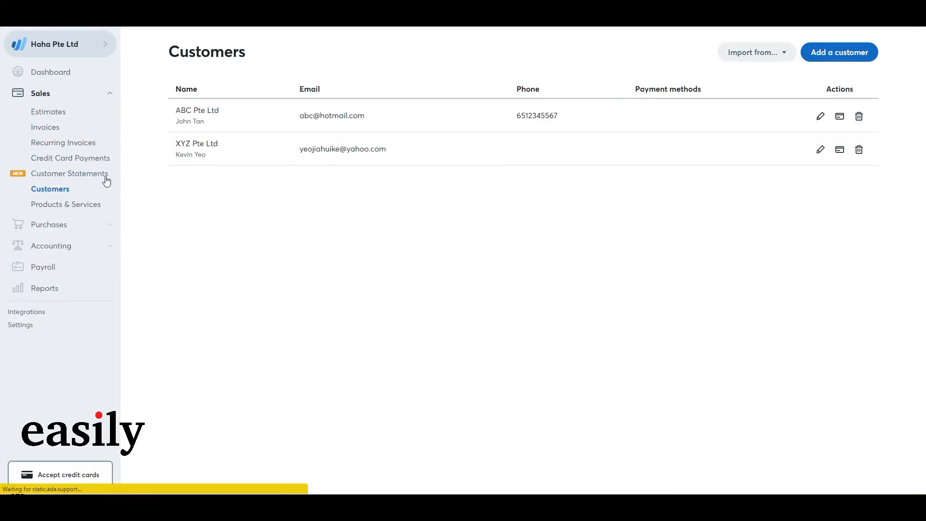
pyautogui.click(68, 178)
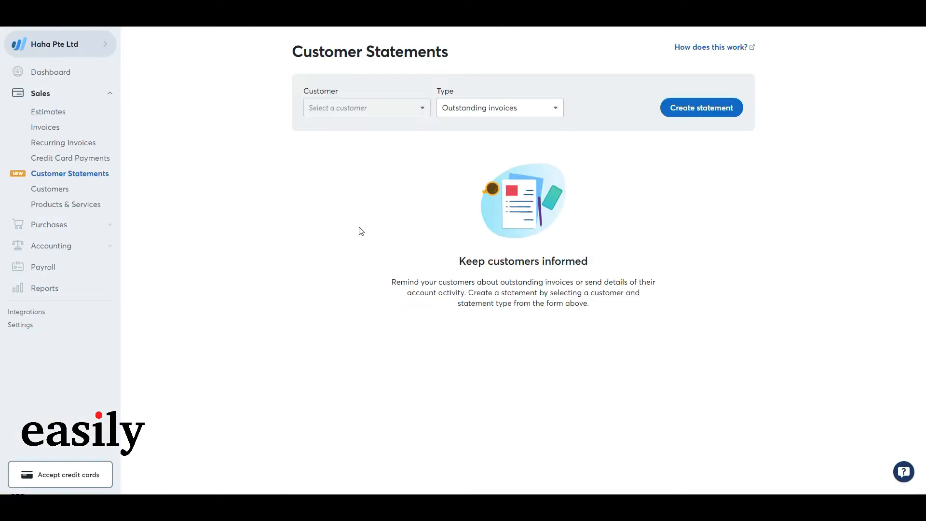
# Choose XYZ Pte Ltd as the customer and Account activity as the statement type.
pyautogui.click(360, 112)
pyautogui.click(365, 165)
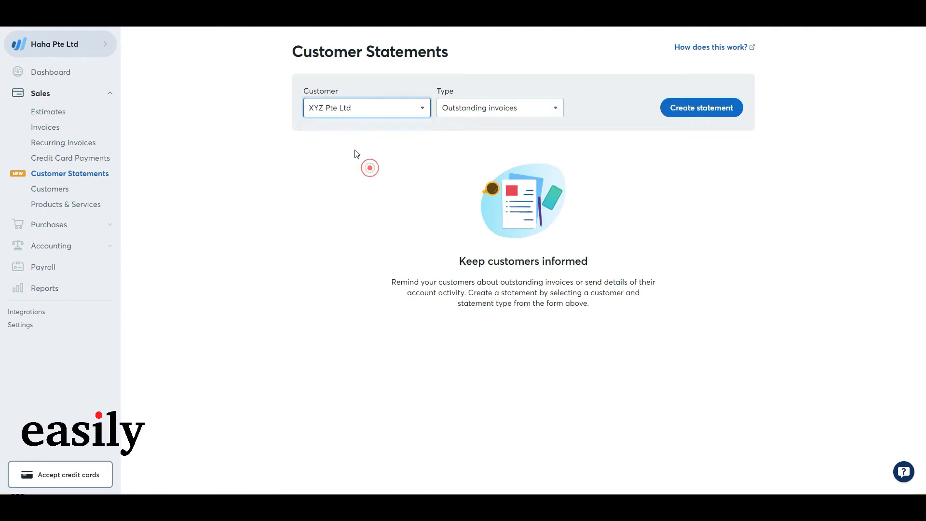
pyautogui.click(523, 108)
pyautogui.click(483, 144)
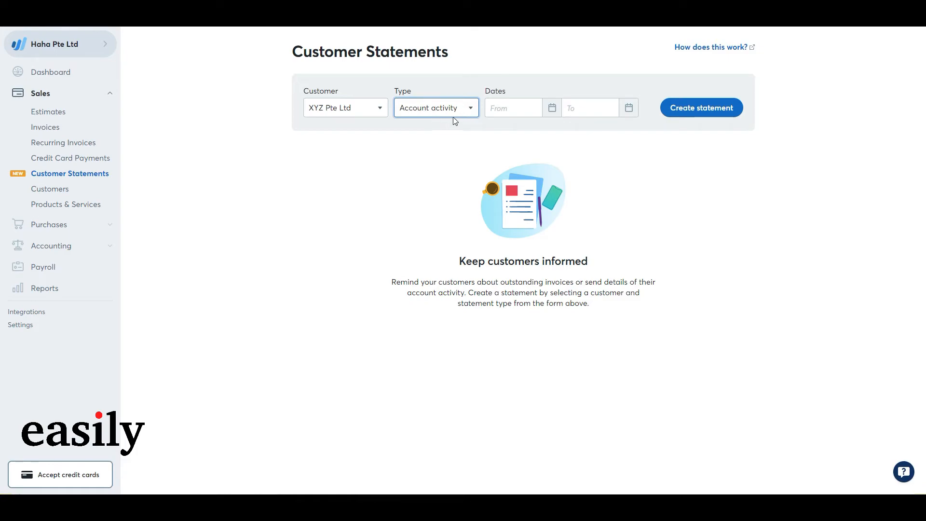
# Set the account activity statement's date range from 2020-01-01 to 2020-10-28.
pyautogui.click(552, 109)
pyautogui.click(502, 139)
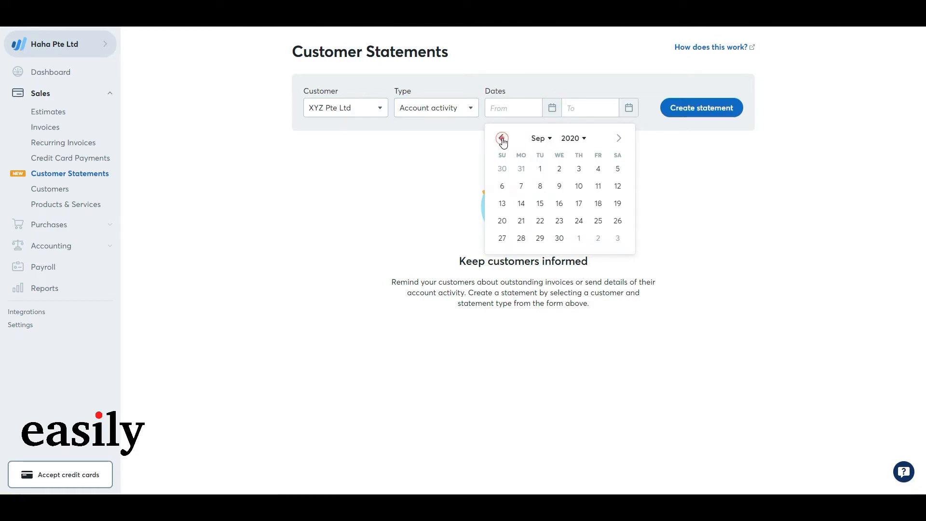
pyautogui.click(538, 139)
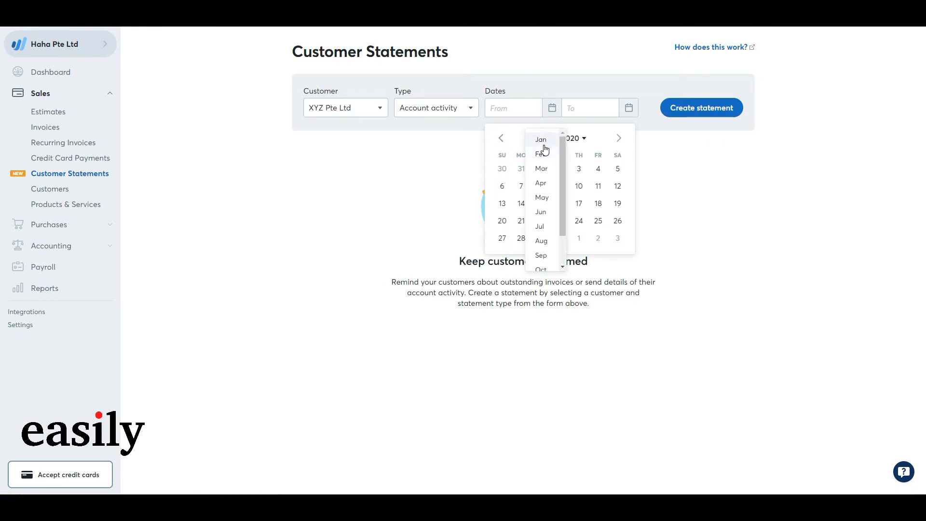
pyautogui.click(541, 140)
pyautogui.click(557, 169)
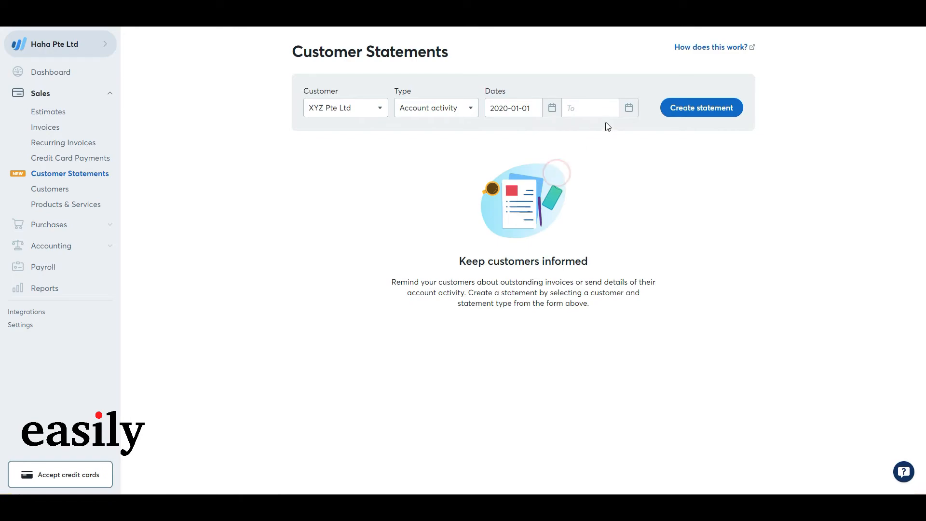
pyautogui.click(629, 107)
pyautogui.click(635, 235)
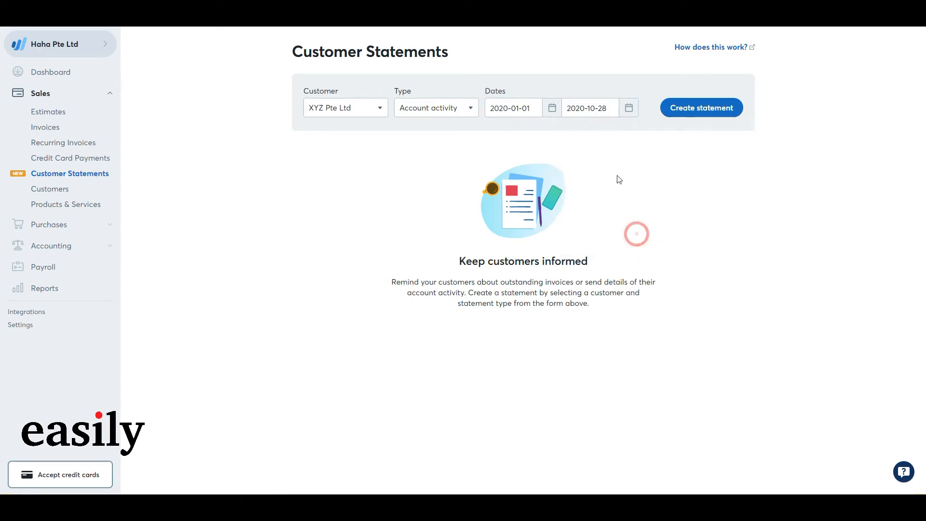
# Create the XYZ Pte Ltd account activity statement and review its summary, invoices, payment and closing balance.
pyautogui.click(668, 115)
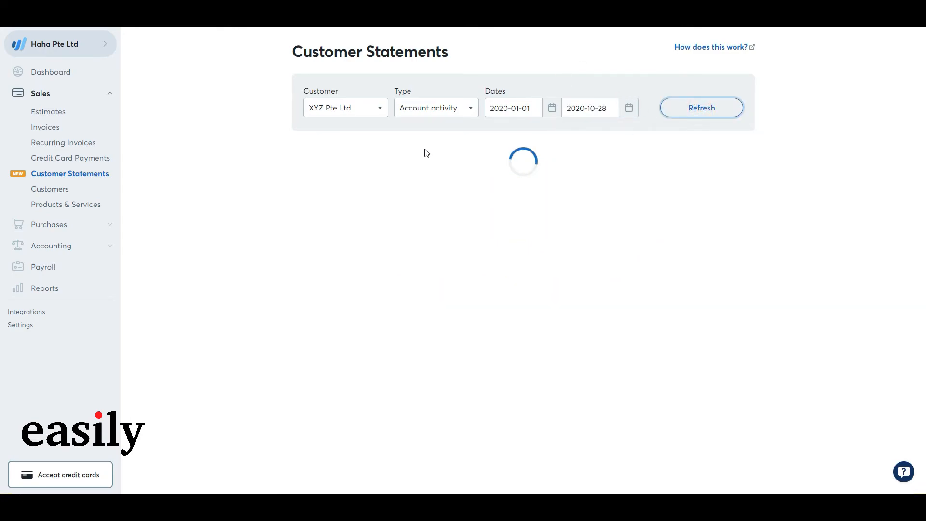
pyautogui.scroll(-3, 405, 289)
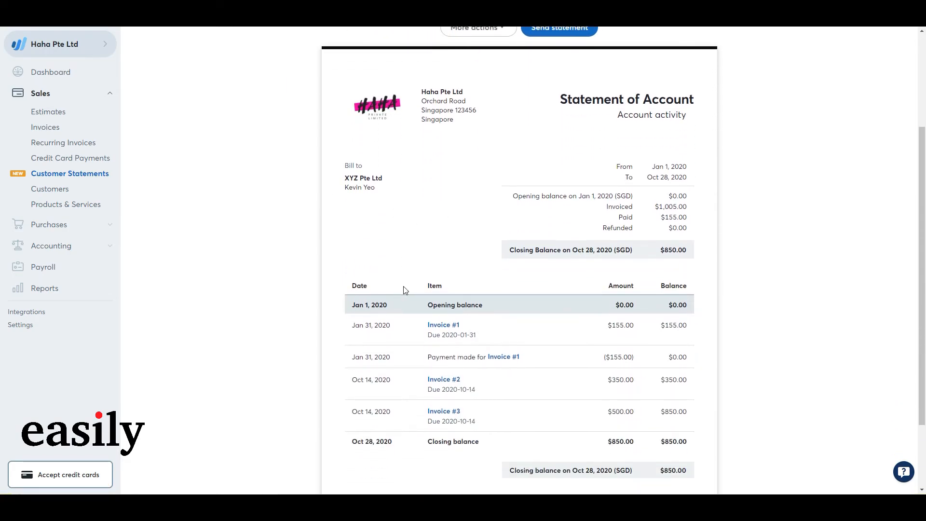
pyautogui.scroll(-2, 361, 263)
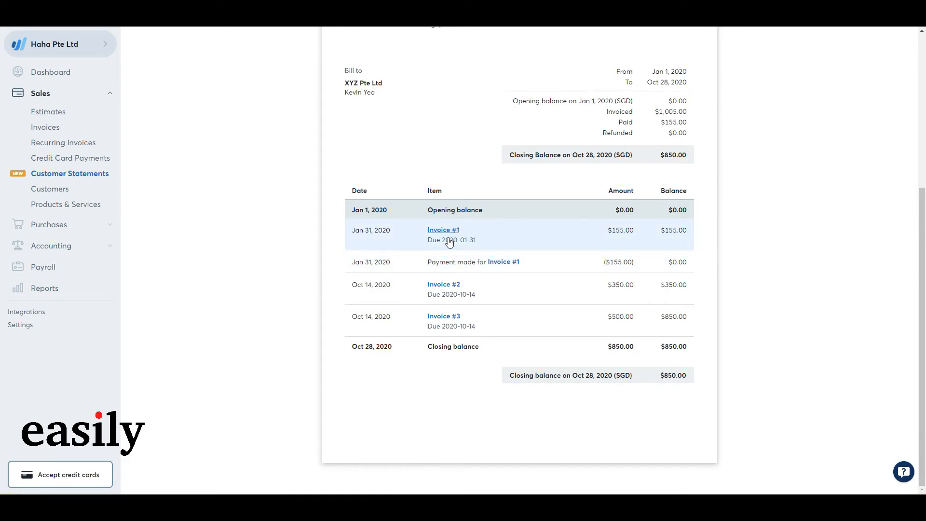
pyautogui.scroll(1, 447, 240)
pyautogui.scroll(-1, 455, 280)
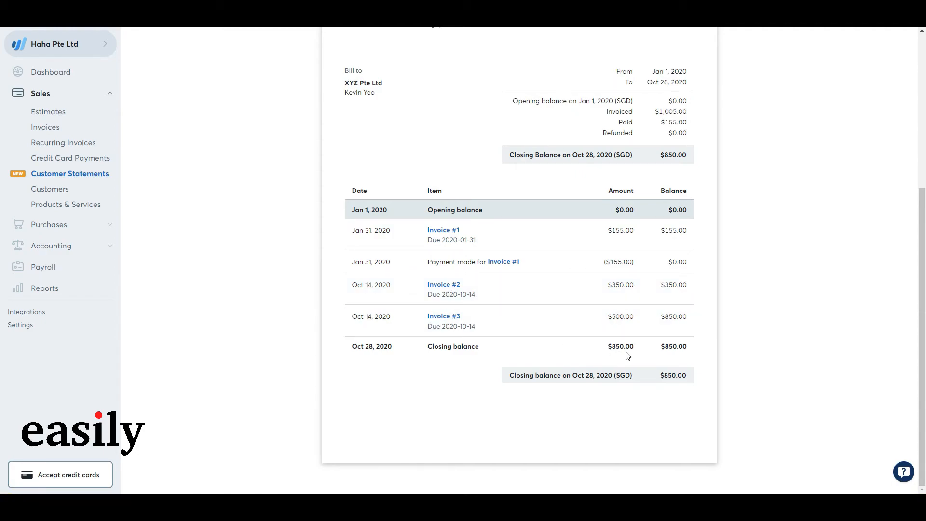
pyautogui.scroll(4, 367, 270)
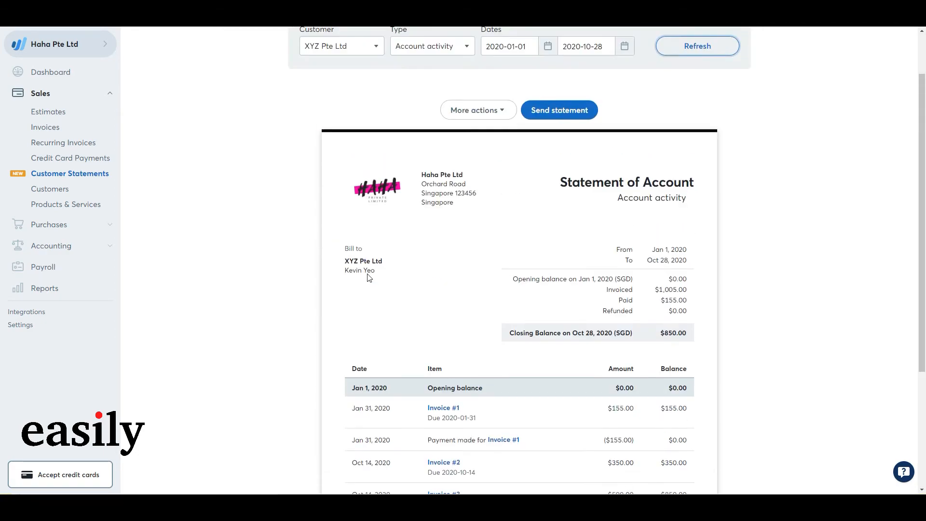
pyautogui.scroll(-4, 388, 311)
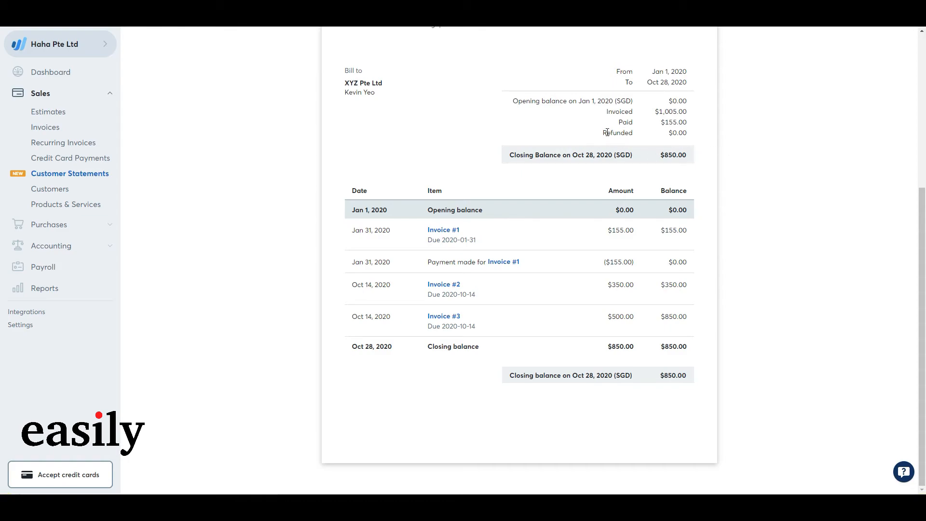
# Highlight the Refunded line in the statement's account summary.
pyautogui.moveTo(604, 133); pyautogui.dragTo(667, 144)
pyautogui.click(625, 140)
pyautogui.moveTo(602, 130); pyautogui.dragTo(690, 138)
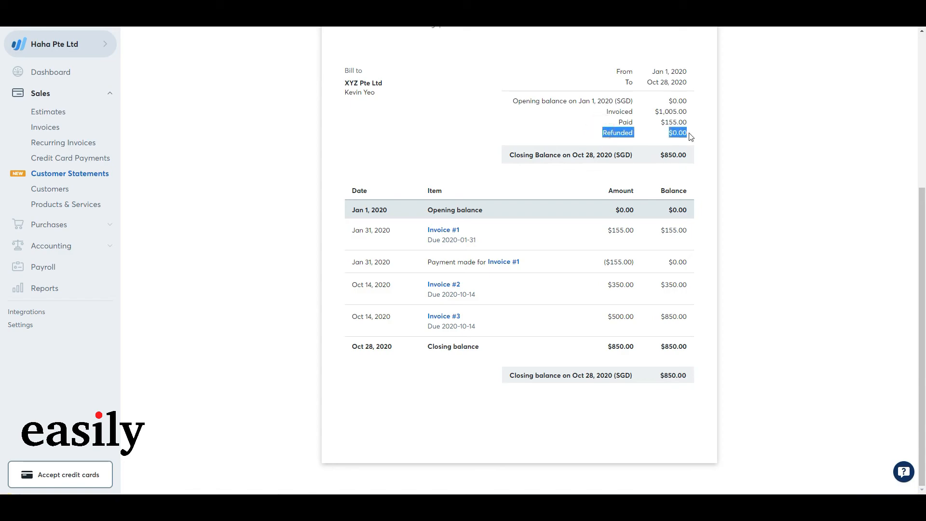
# Create an account activity statement for ABC Pte Ltd over the same dates and look at the available customers without changing the selection.
pyautogui.scroll(5, 291, 279)
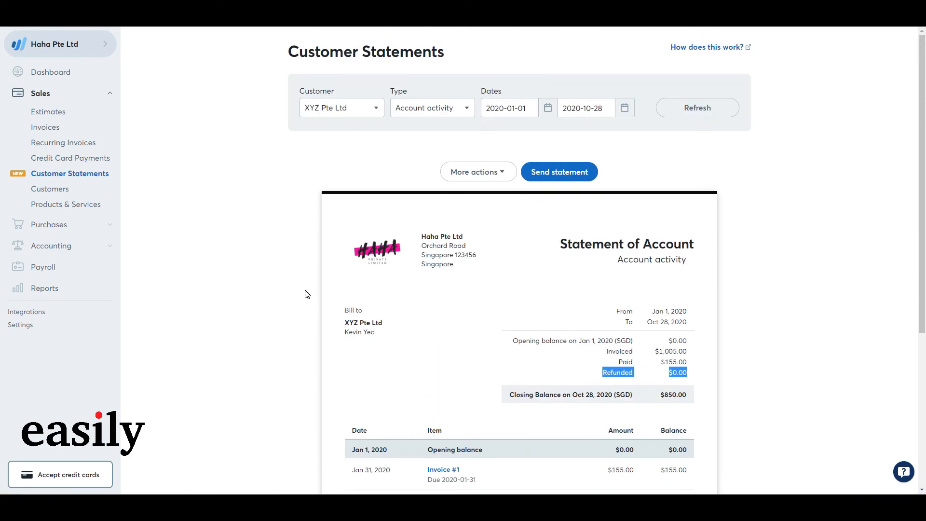
pyautogui.click(364, 109)
pyautogui.click(333, 151)
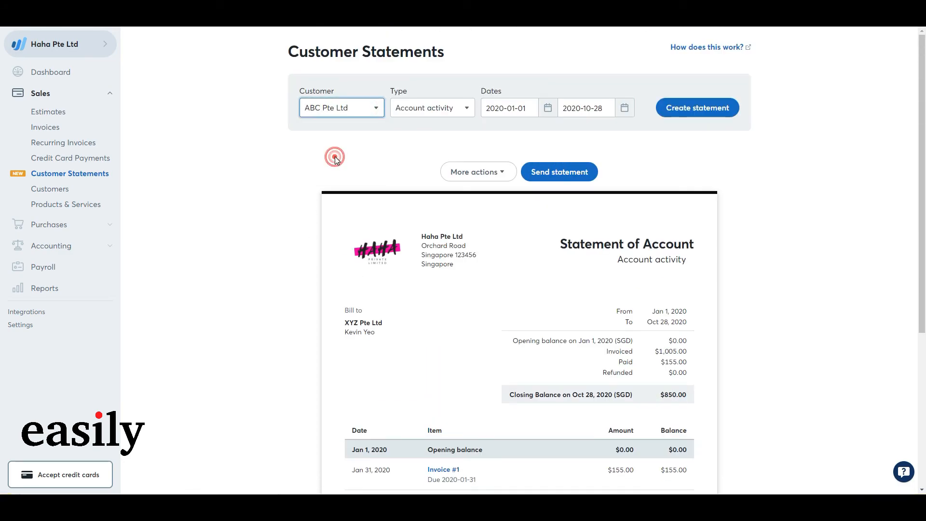
pyautogui.click(699, 110)
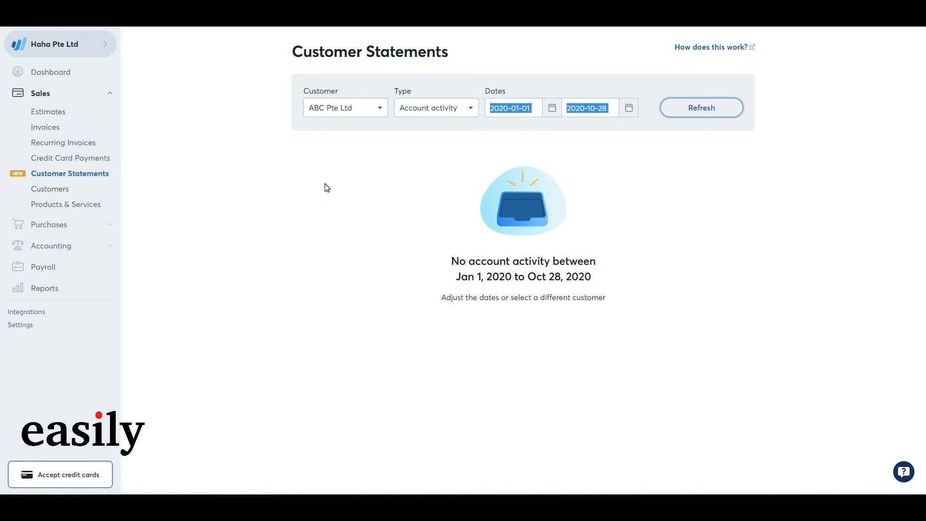
pyautogui.click(363, 112)
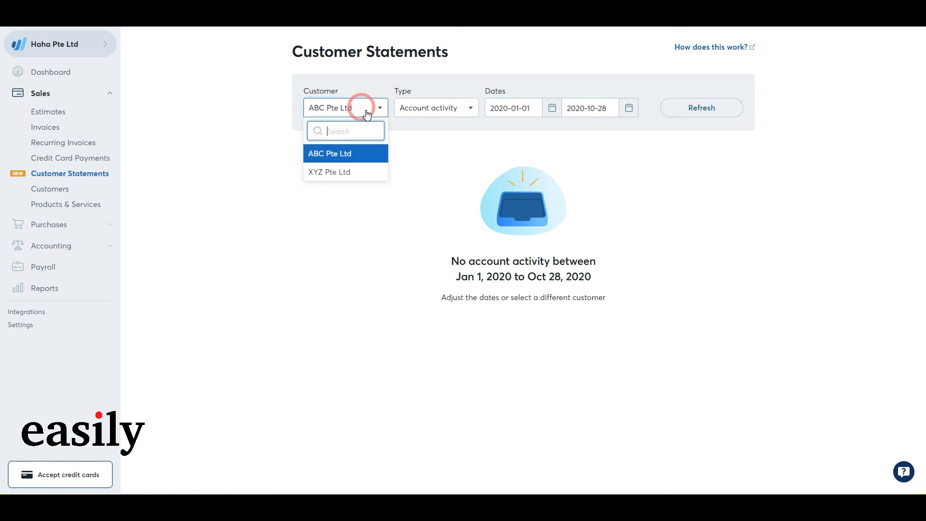
pyautogui.click(271, 247)
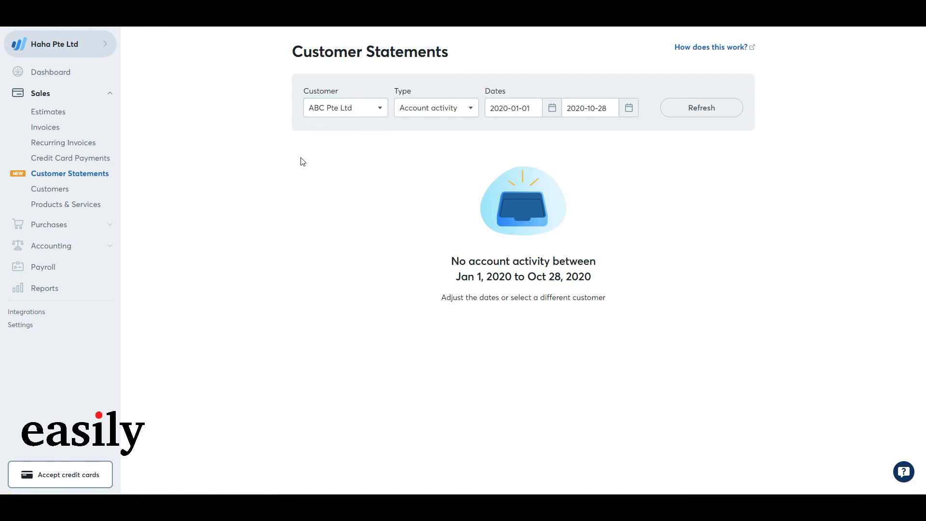